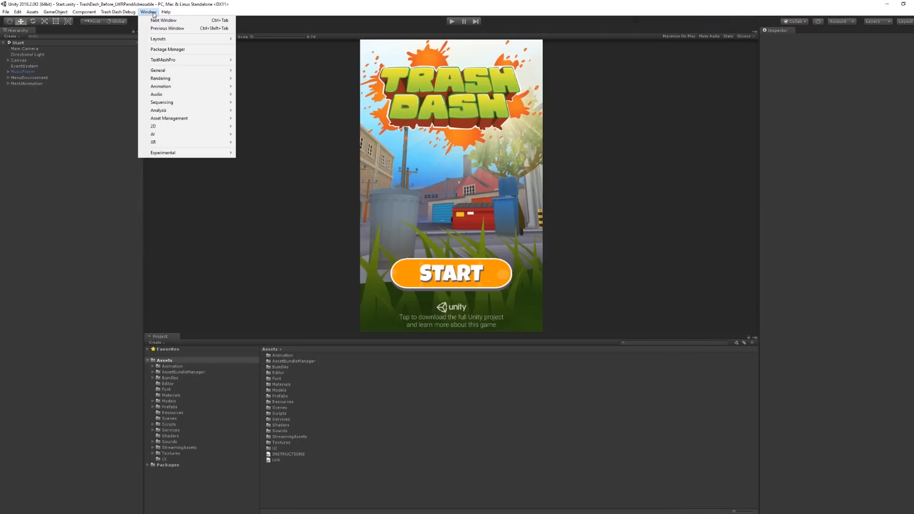
Bring up the Package Manager listing all available packages, not just installed ones.
click(168, 50)
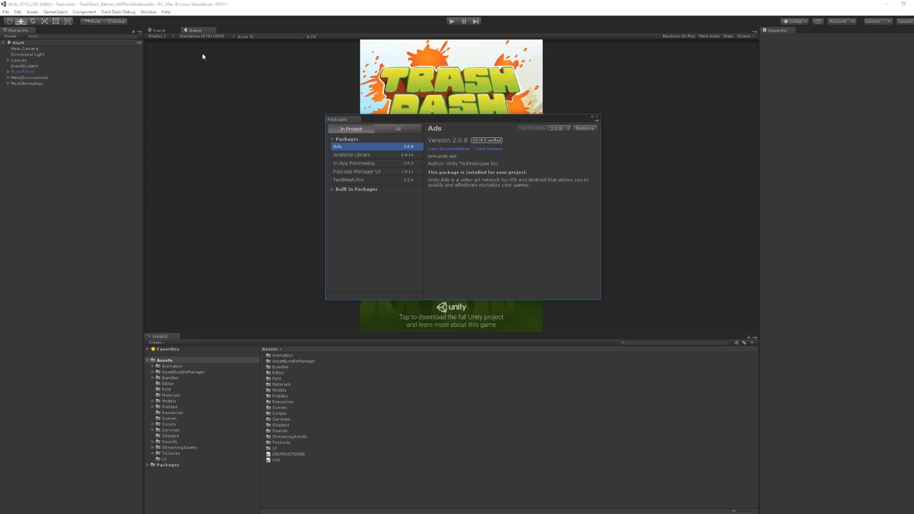
click(391, 128)
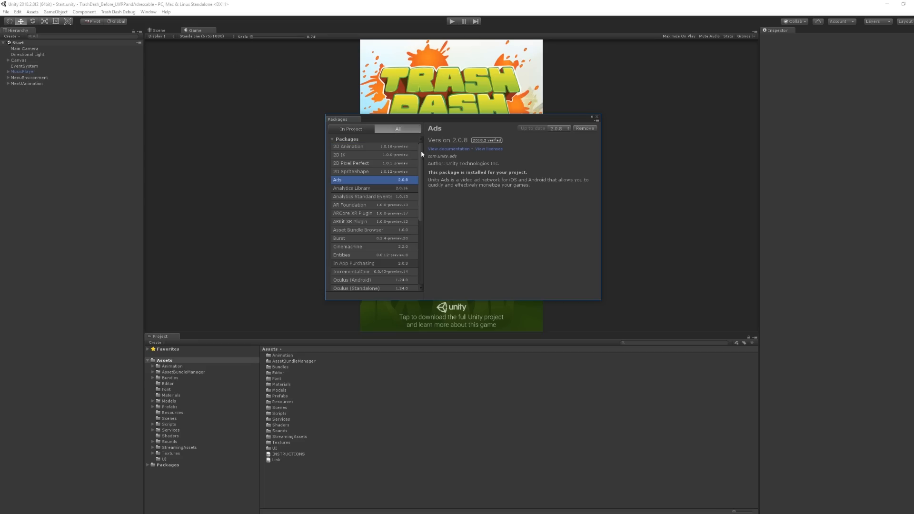
scroll(421, 151, down, 5)
scroll(421, 151, down, 5)
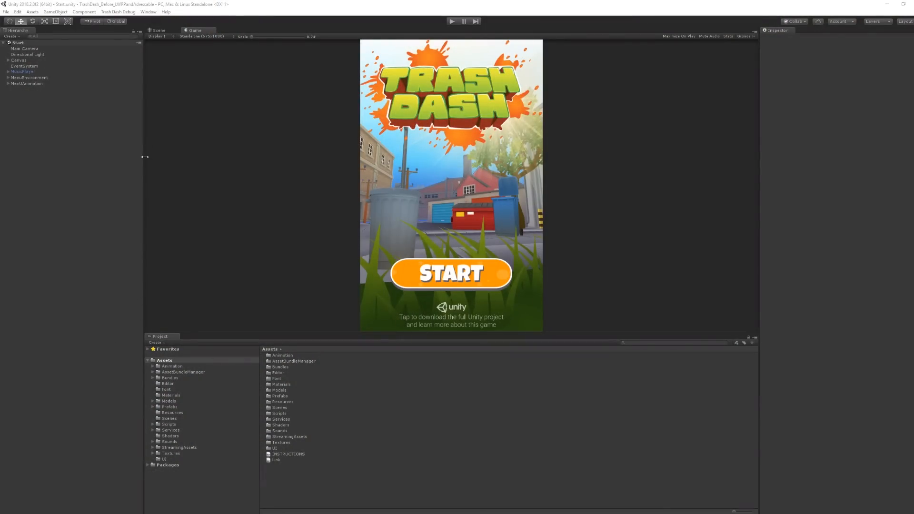
click(154, 12)
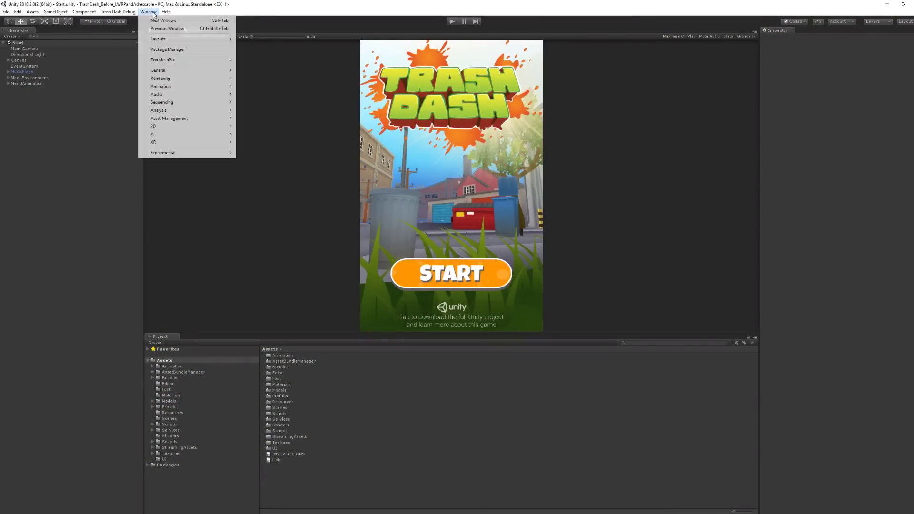
click(170, 50)
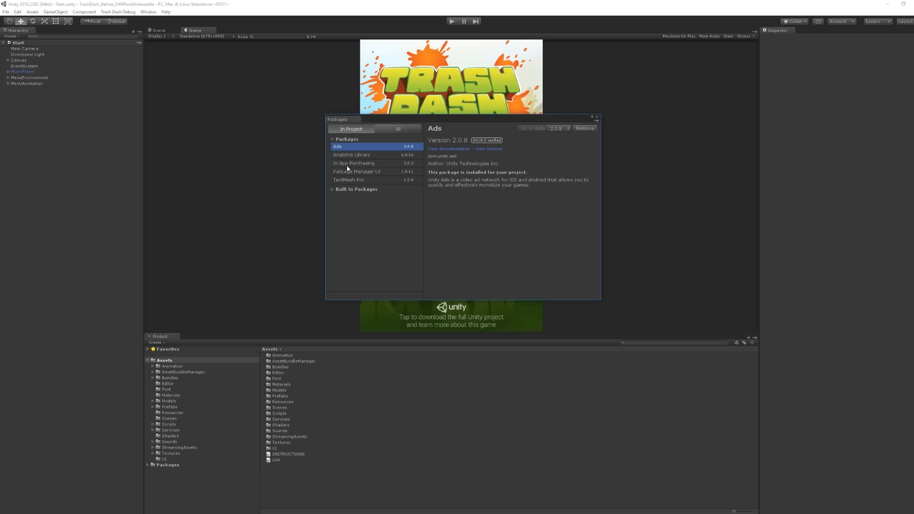
click(391, 128)
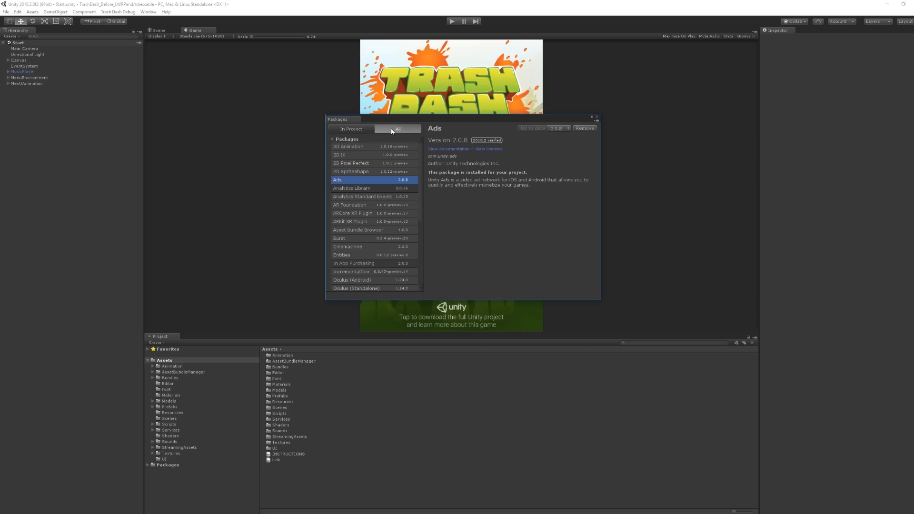
scroll(418, 208, down, 5)
scroll(400, 229, down, 5)
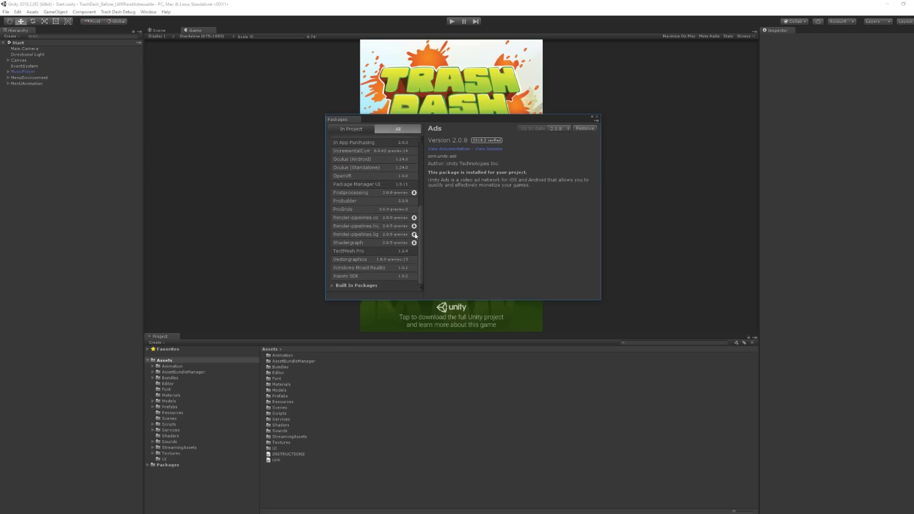
Install the Render-pipelines.lightweight package and close the Packages window.
click(361, 235)
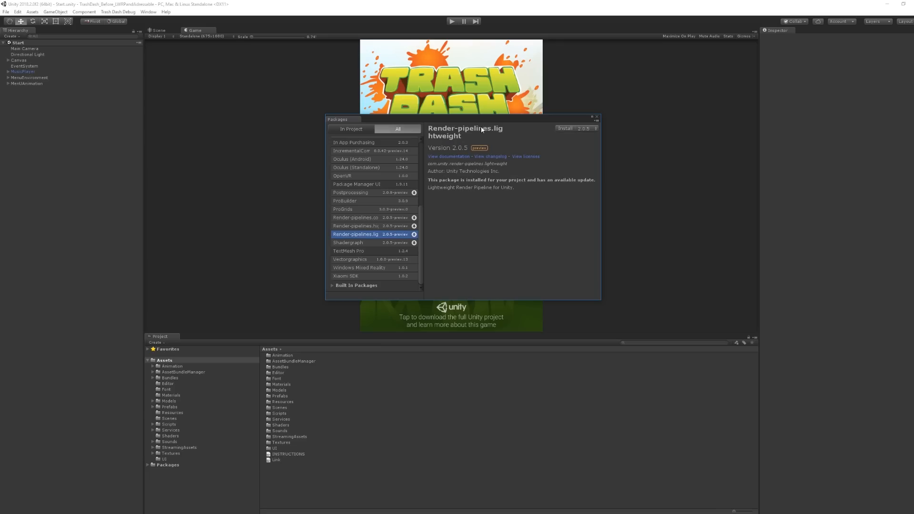
click(565, 128)
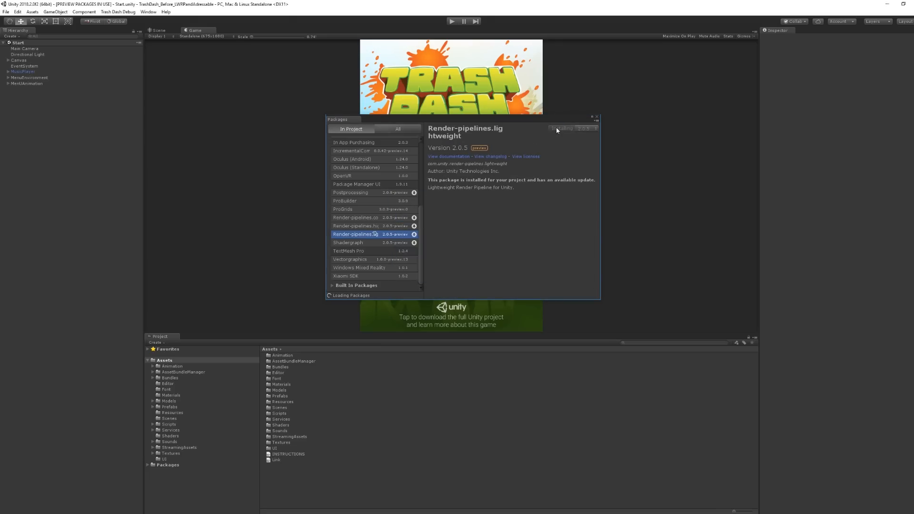
click(599, 119)
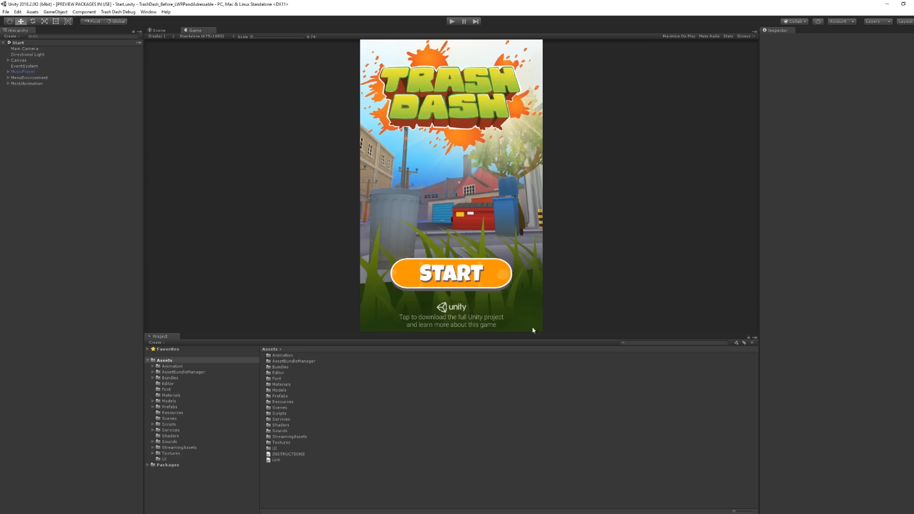
Create a Lightweight Pipeline Asset named LightweightAsset in the Assets folder.
right_click(274, 482)
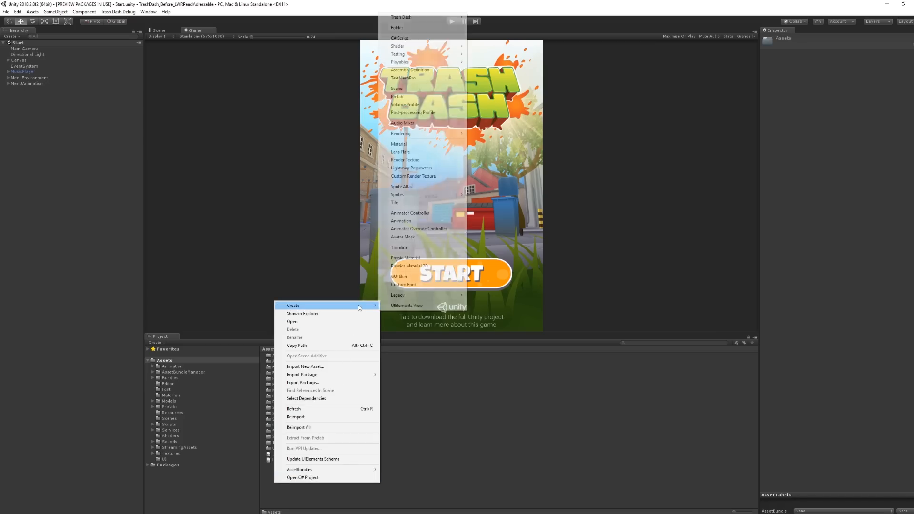
mouse_move(422, 133)
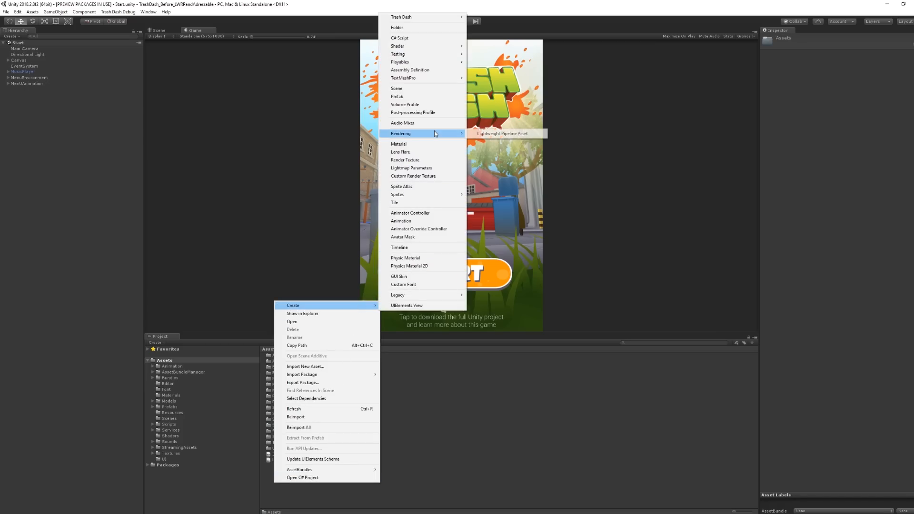
click(500, 134)
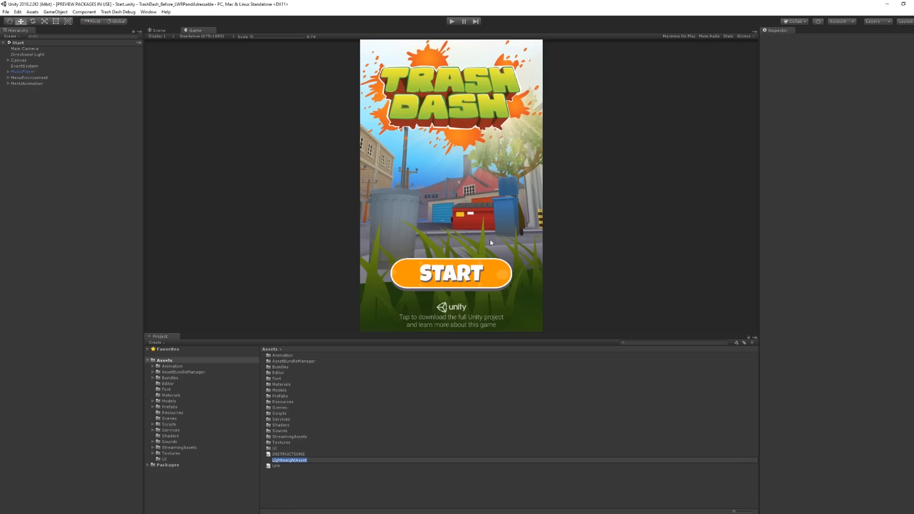
click(306, 462)
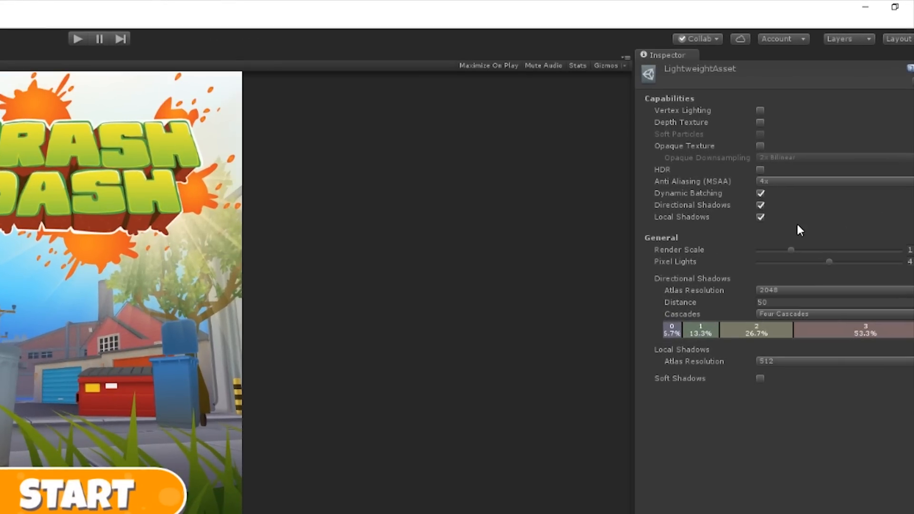
Uncheck Local Shadows and Directional Shadows on LightweightAsset.
click(760, 217)
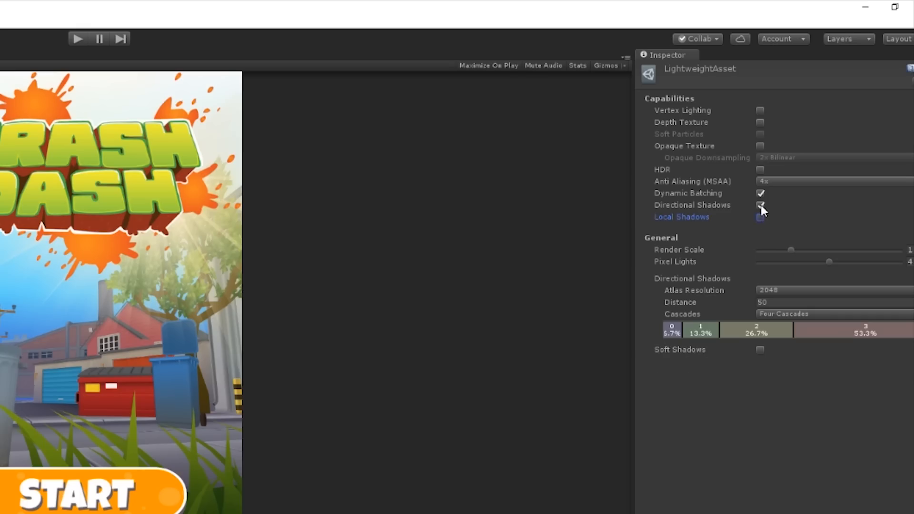
click(761, 205)
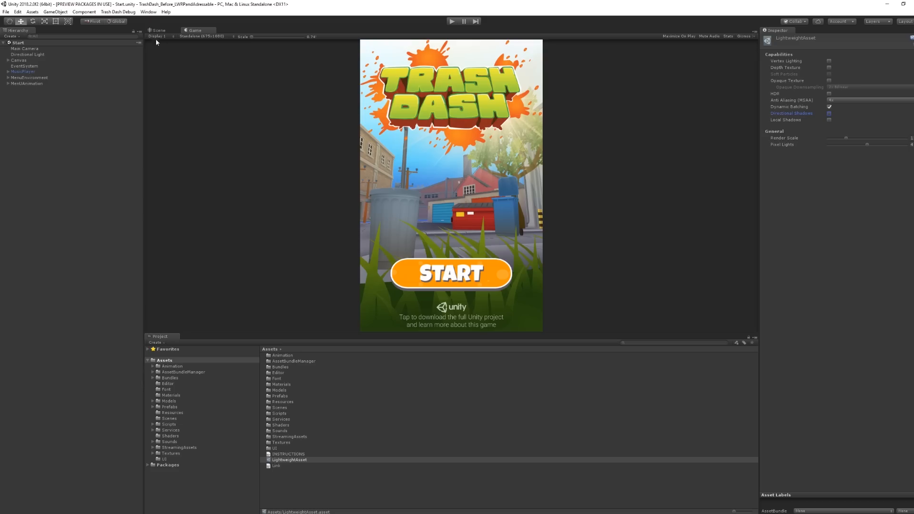
click(18, 12)
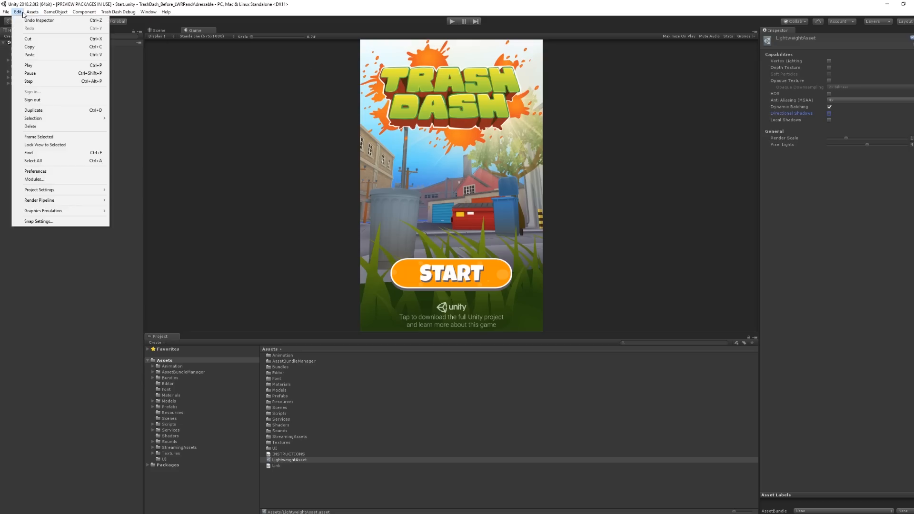
mouse_move(43, 190)
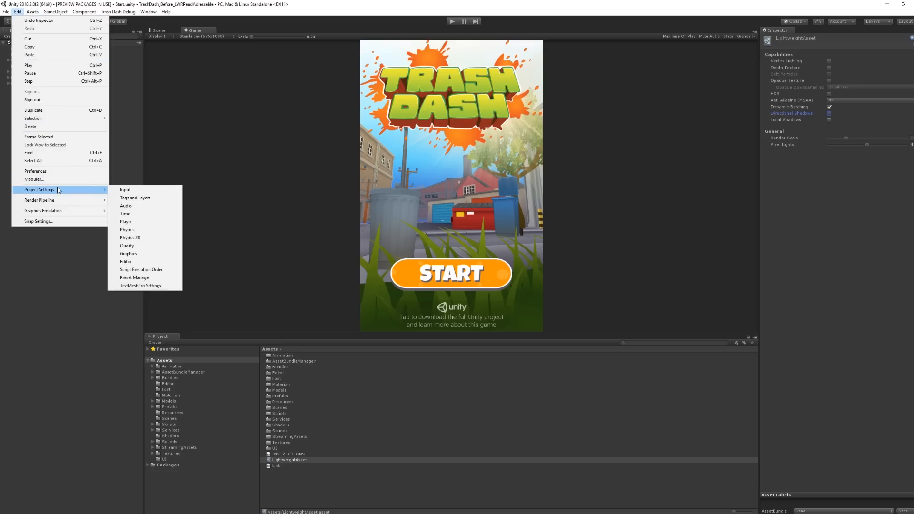
Assign LightweightAsset as the Scriptable Render Pipeline in Graphics settings.
click(143, 256)
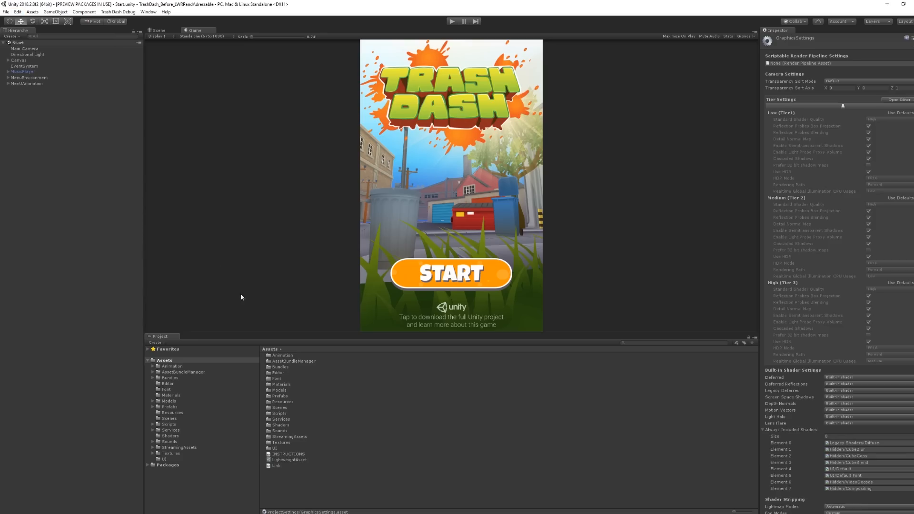
click(303, 461)
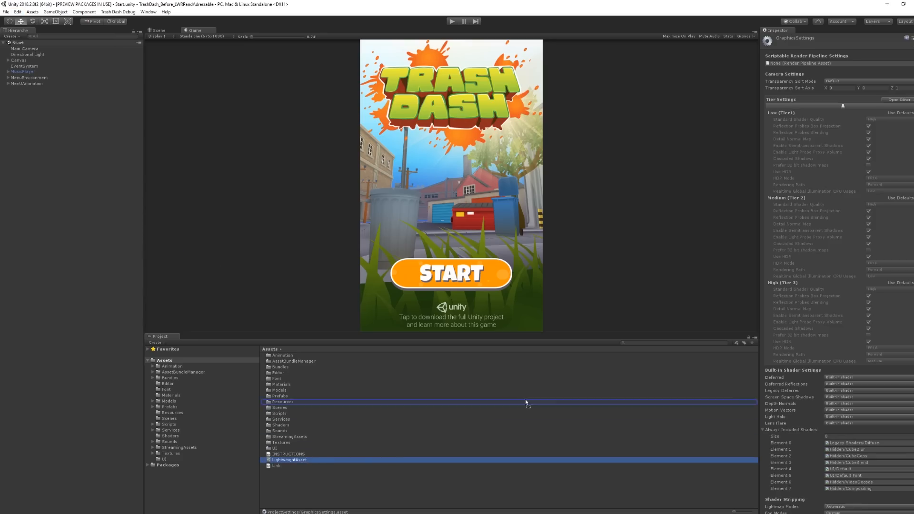
drag(525, 403, 786, 63)
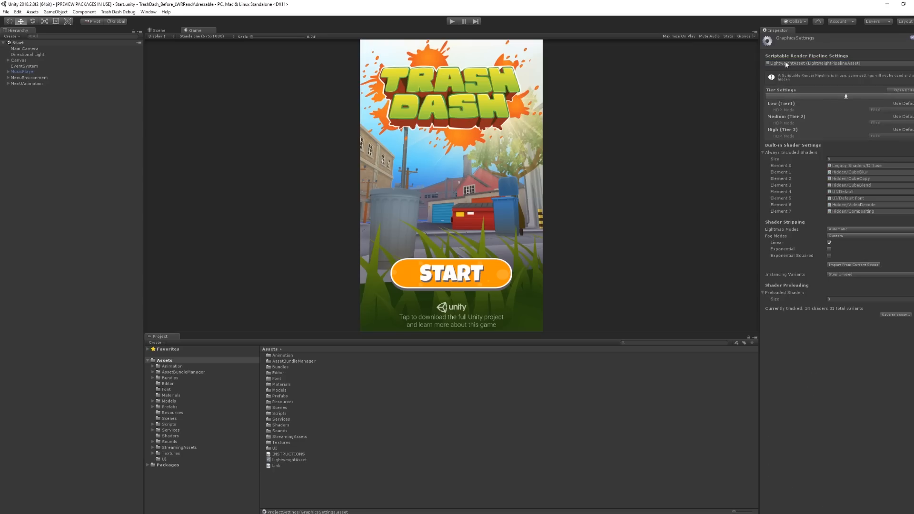
Inspect the Construction and magenta _OriginalMaterial materials in the Materials folder.
click(172, 395)
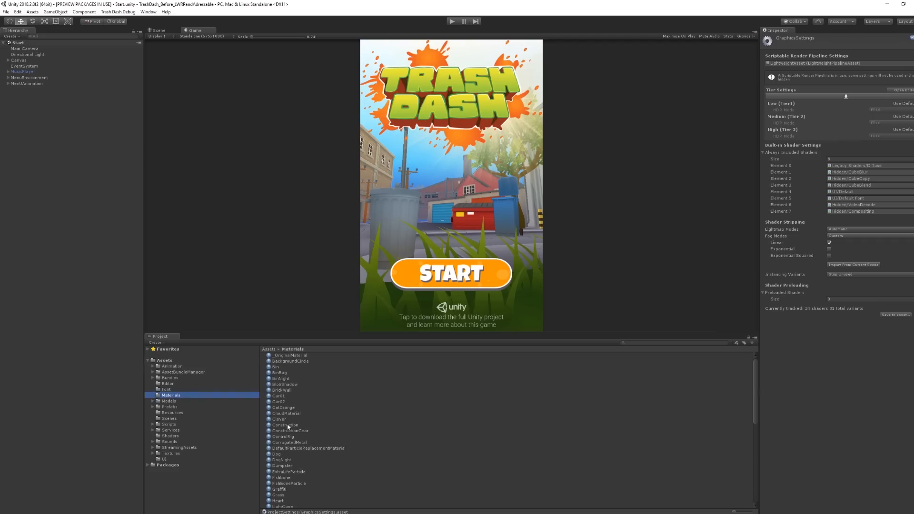
click(289, 425)
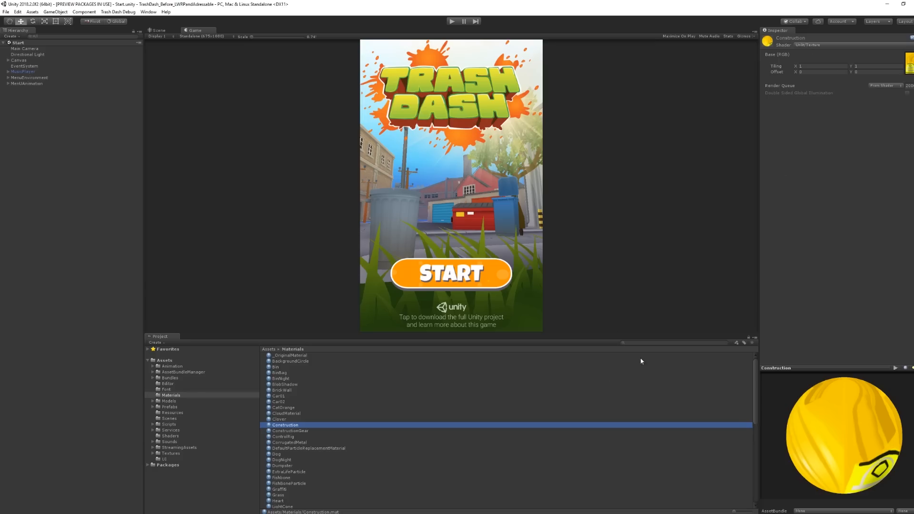
click(300, 355)
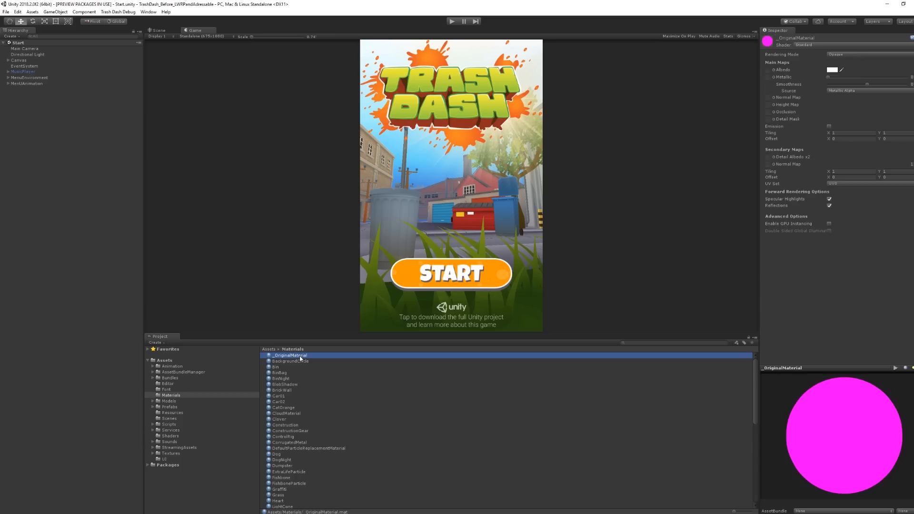
click(19, 11)
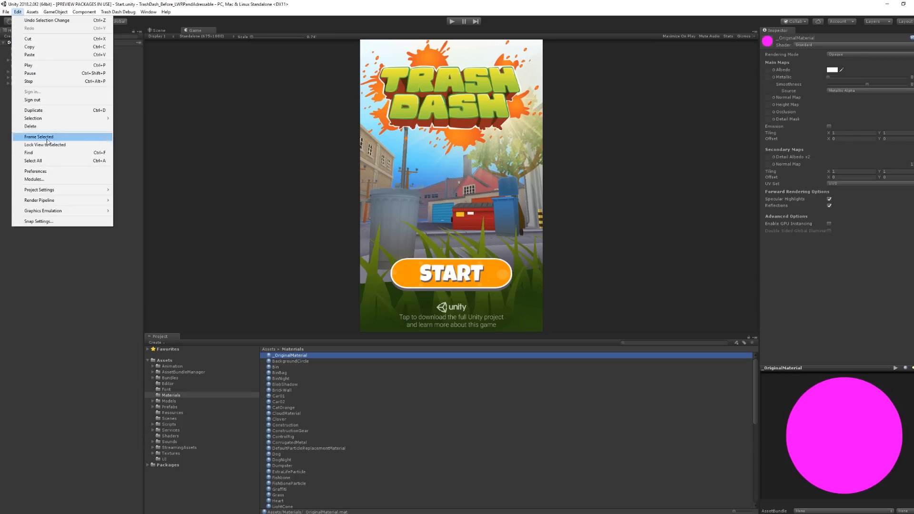
mouse_move(41, 200)
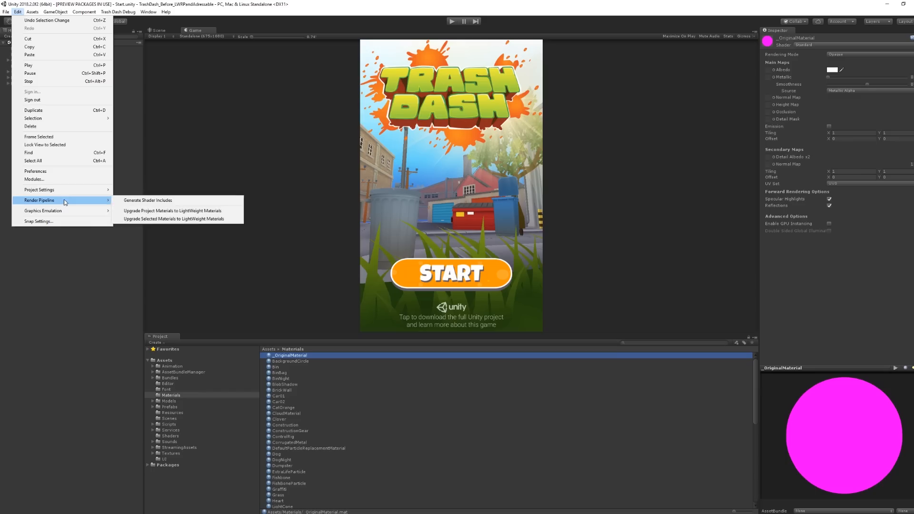
Upgrade Project Materials to LightWeight Materials and proceed past the overwrite warning.
click(123, 211)
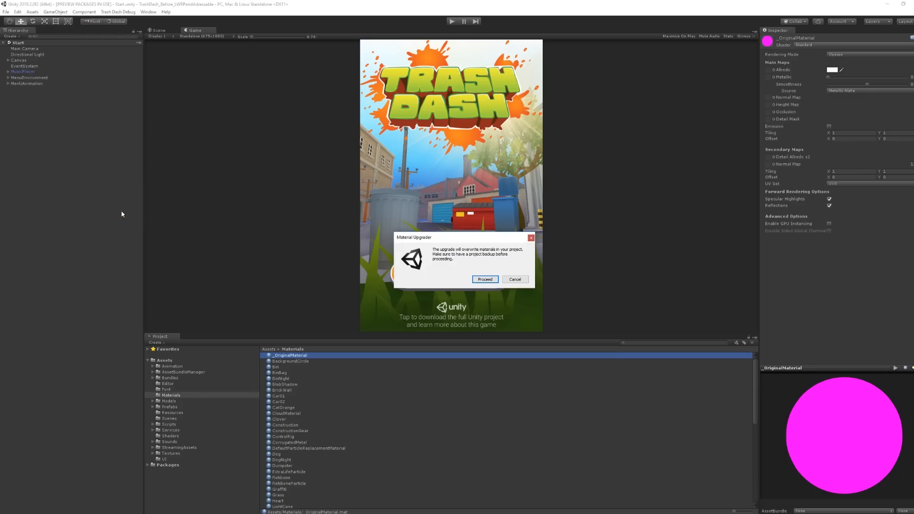
click(486, 280)
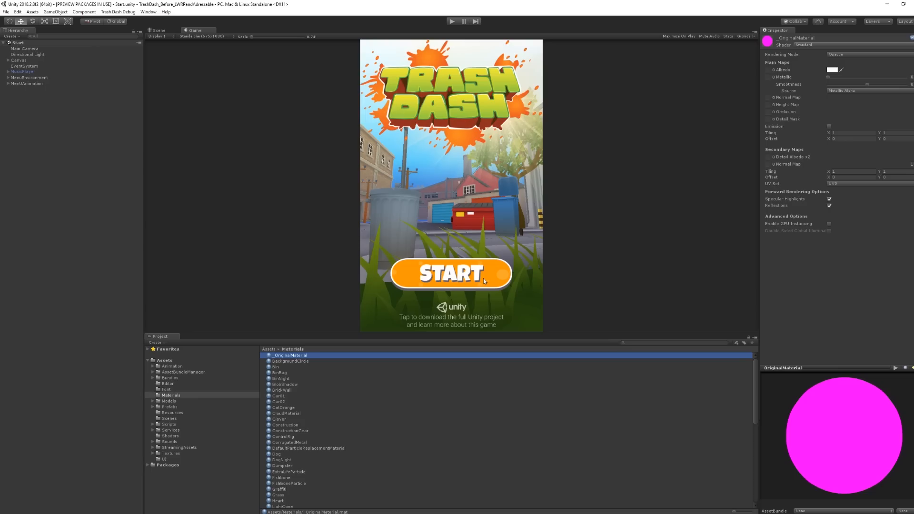